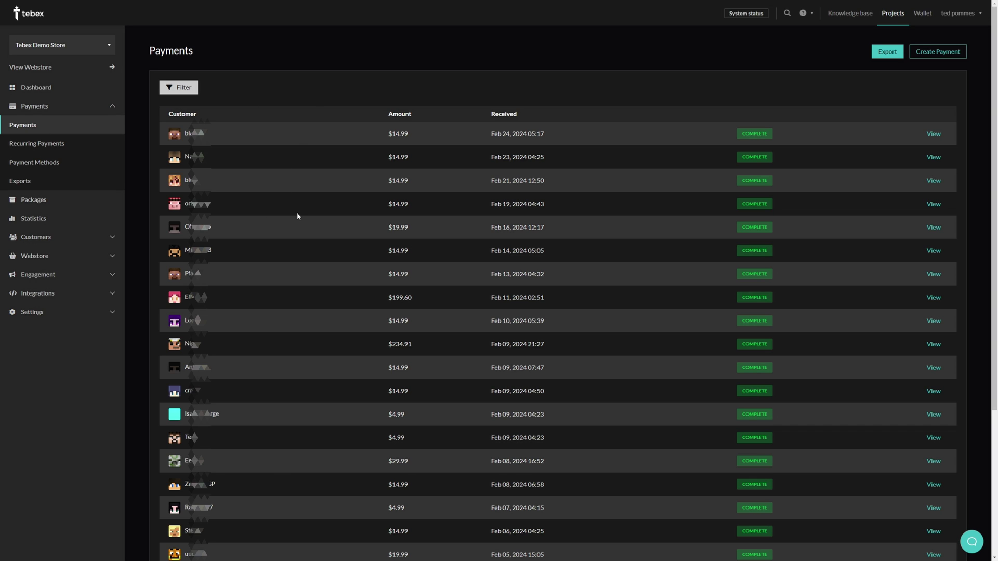
Step: Create a manual $0.00 payment containing one Small Booster from the Boosters category
{"action": "left_click", "coordinate": [925, 58]}
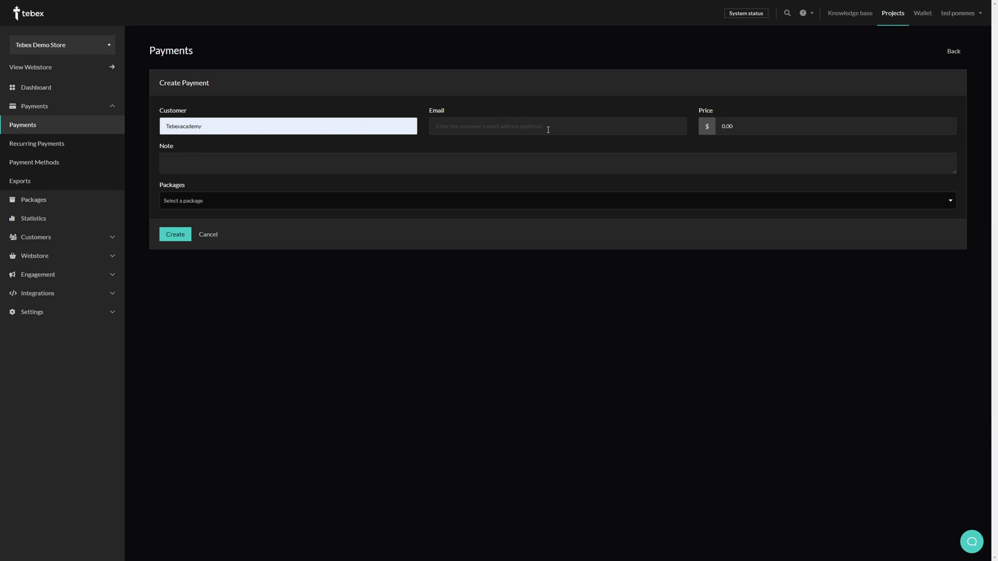
{"action": "key", "text": "Tab"}
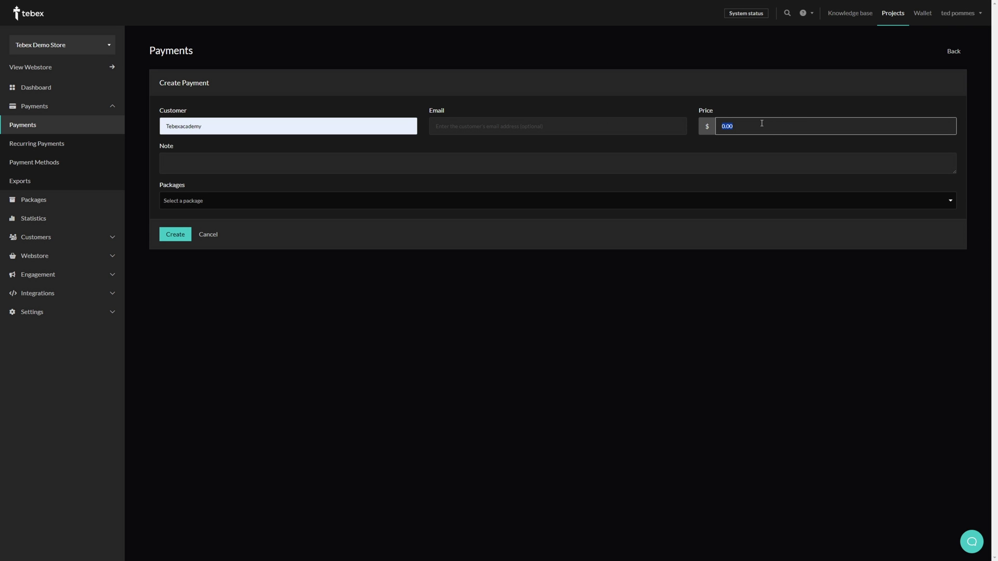
{"action": "left_click", "coordinate": [274, 168]}
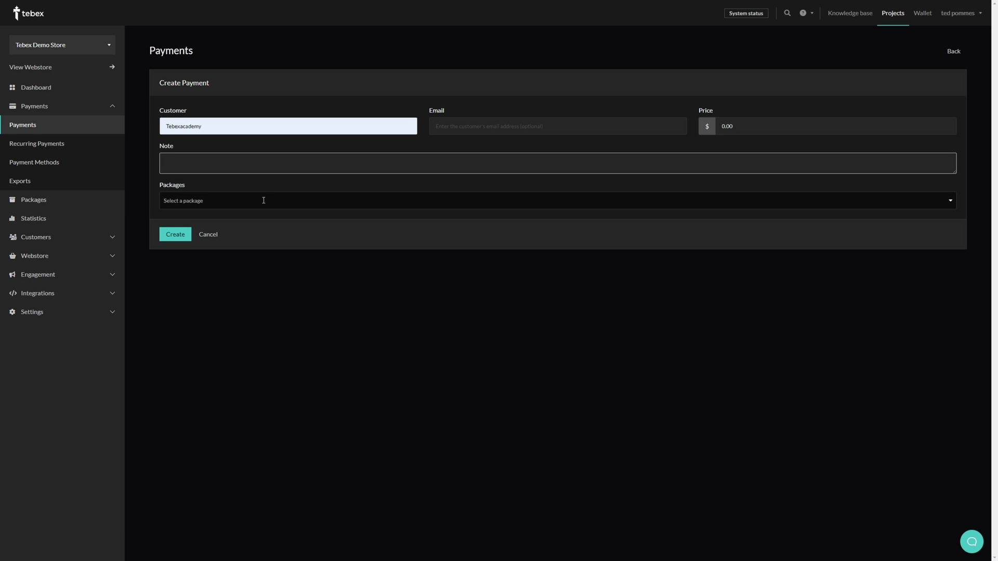
{"action": "left_click", "coordinate": [242, 199]}
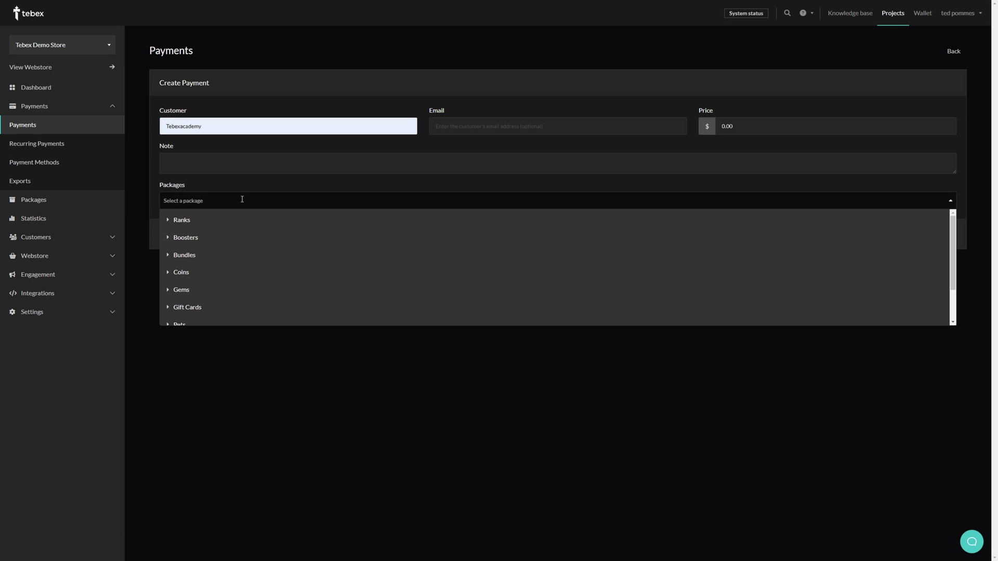
{"action": "left_click", "coordinate": [169, 239]}
{"action": "left_click", "coordinate": [176, 256]}
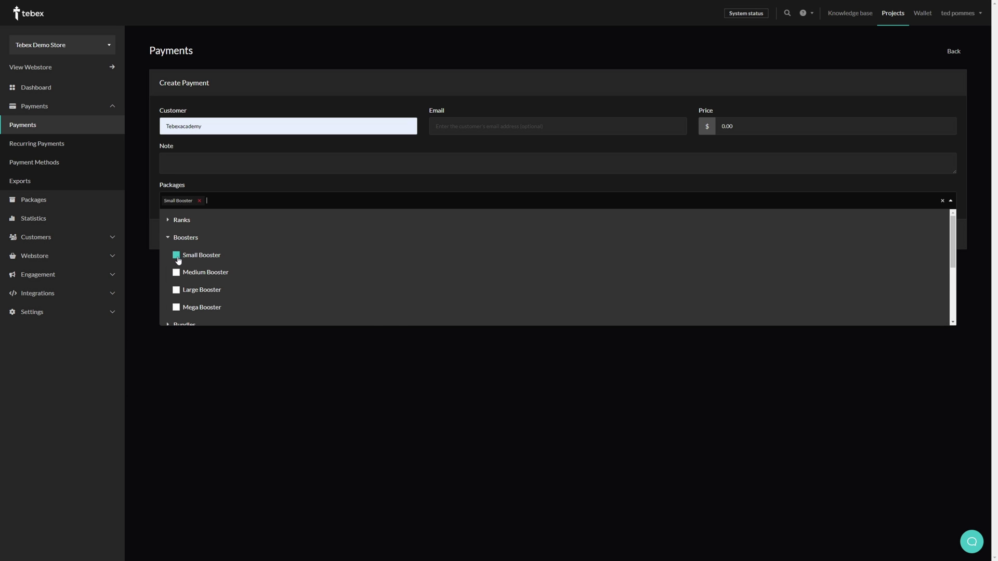
{"action": "left_click", "coordinate": [445, 404]}
{"action": "double_click", "coordinate": [178, 257]}
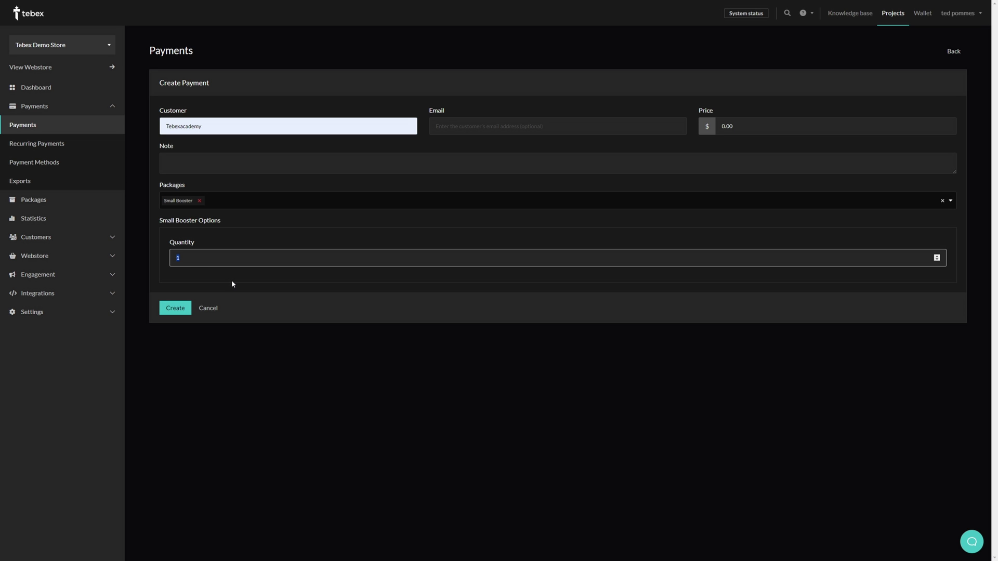
{"action": "left_click", "coordinate": [204, 276]}
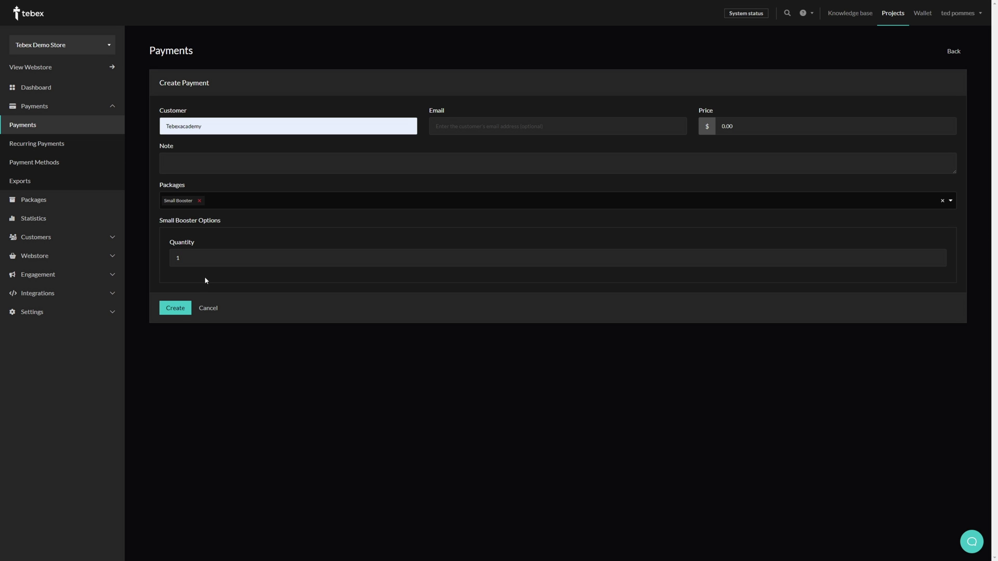
{"action": "left_click", "coordinate": [177, 310]}
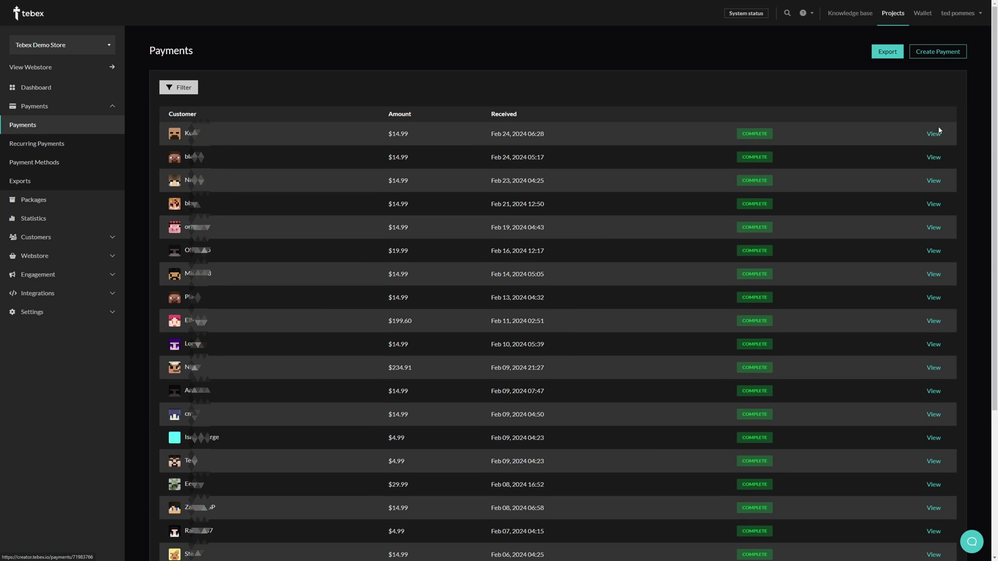
Step: Open the new $0.00 payment, review its transaction and customer details, and check Small Booster's details
{"action": "left_click", "coordinate": [930, 134]}
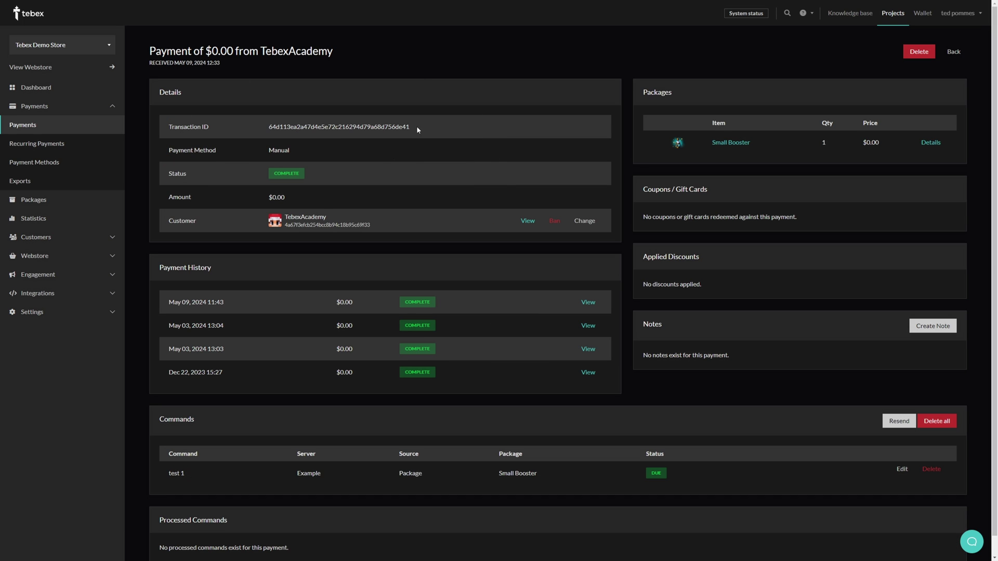
{"action": "left_click_drag", "start_coordinate": [418, 130], "coordinate": [337, 155]}
{"action": "left_click_drag", "start_coordinate": [290, 216], "coordinate": [420, 236]}
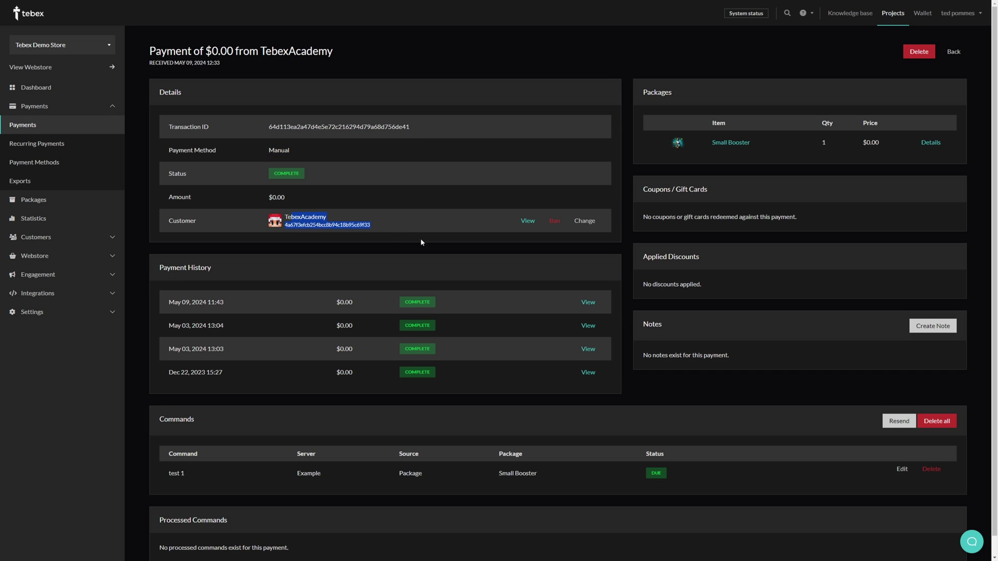
{"action": "left_click", "coordinate": [374, 227]}
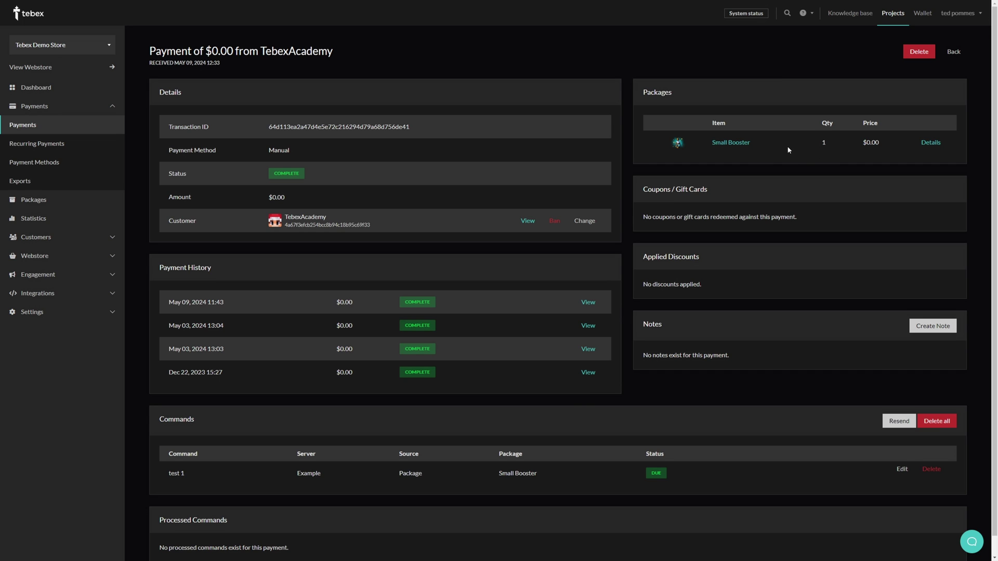
{"action": "left_click", "coordinate": [931, 143]}
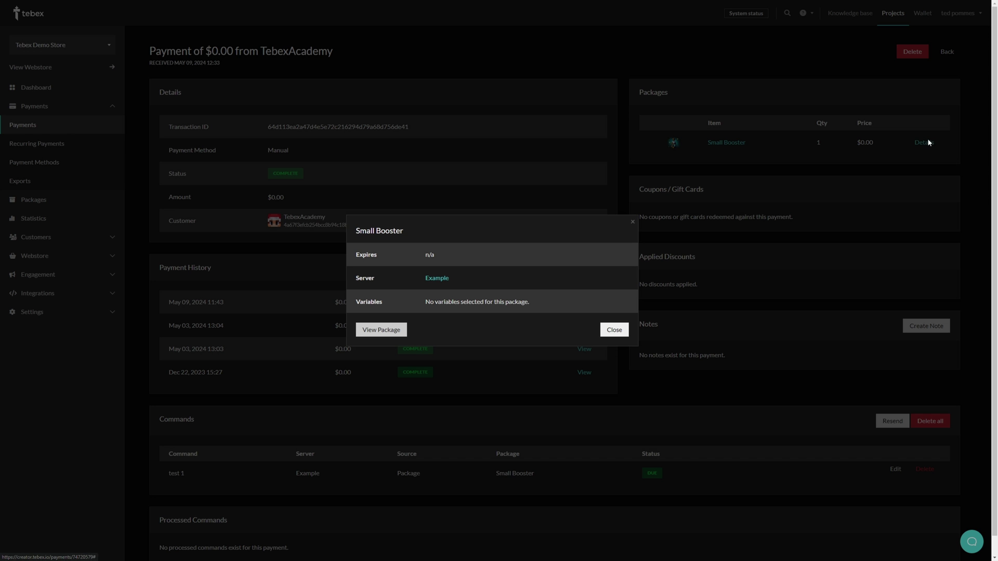
{"action": "left_click", "coordinate": [800, 173]}
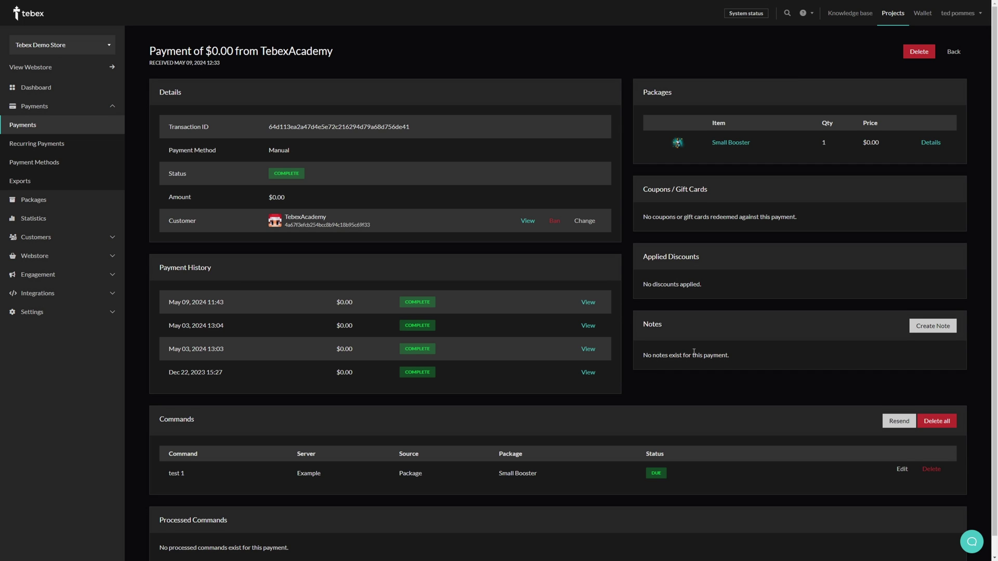
{"action": "scroll", "coordinate": [807, 350], "scroll_direction": "down", "scroll_amount": 1}
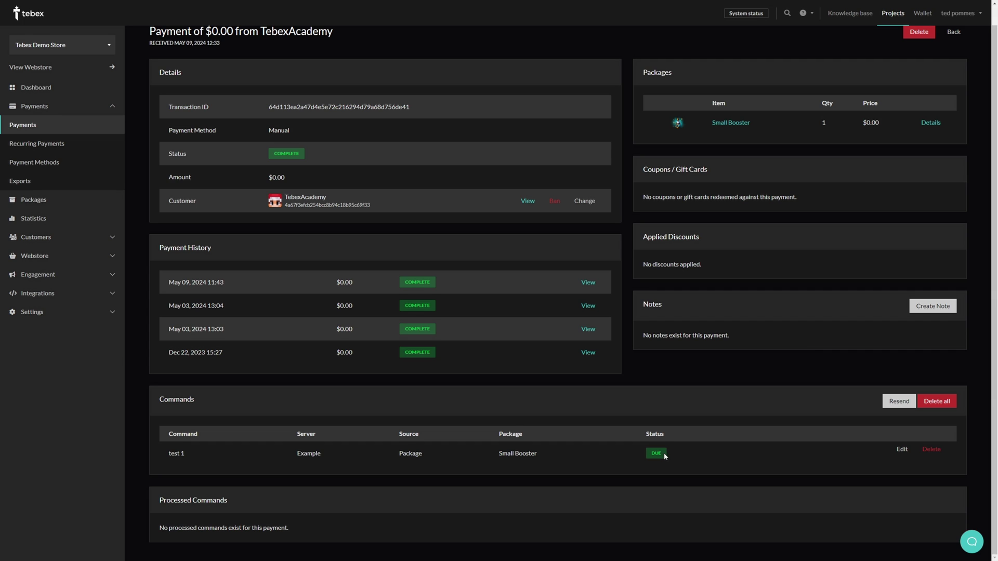
{"action": "left_click", "coordinate": [902, 450]}
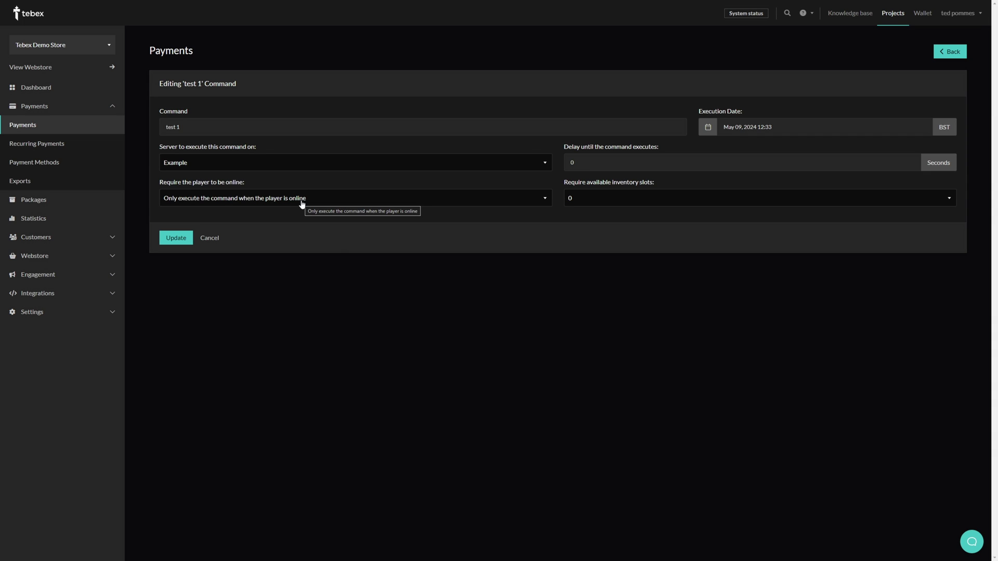
{"action": "key", "text": "Return"}
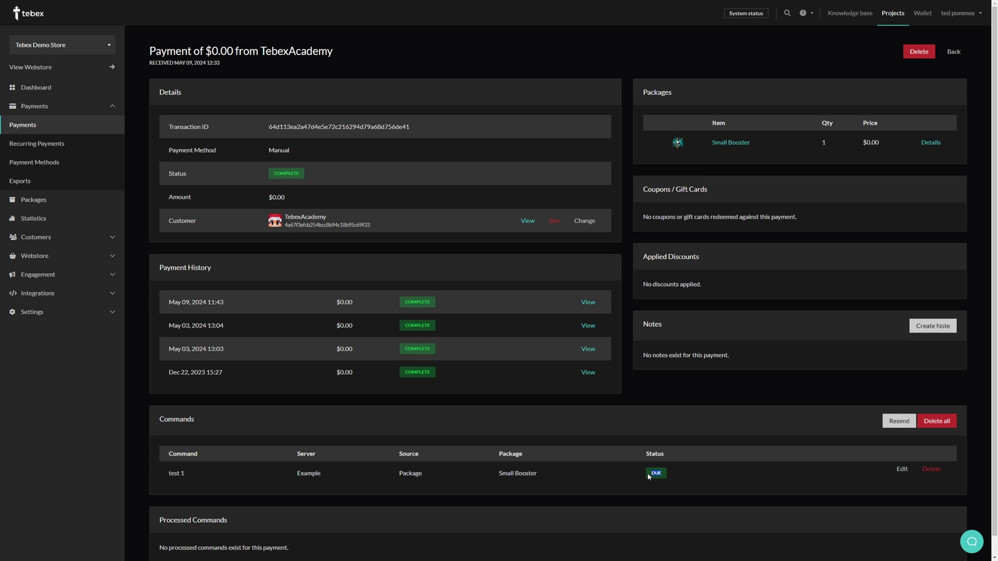
{"action": "left_click_drag", "start_coordinate": [326, 217], "coordinate": [281, 221]}
{"action": "double_click", "coordinate": [317, 473]}
{"action": "left_click", "coordinate": [749, 480]}
Step: Scroll the €6.05 payment down to its Processed Discord Actions, then back to the top
{"action": "scroll", "coordinate": [694, 368], "scroll_direction": "down", "scroll_amount": 1}
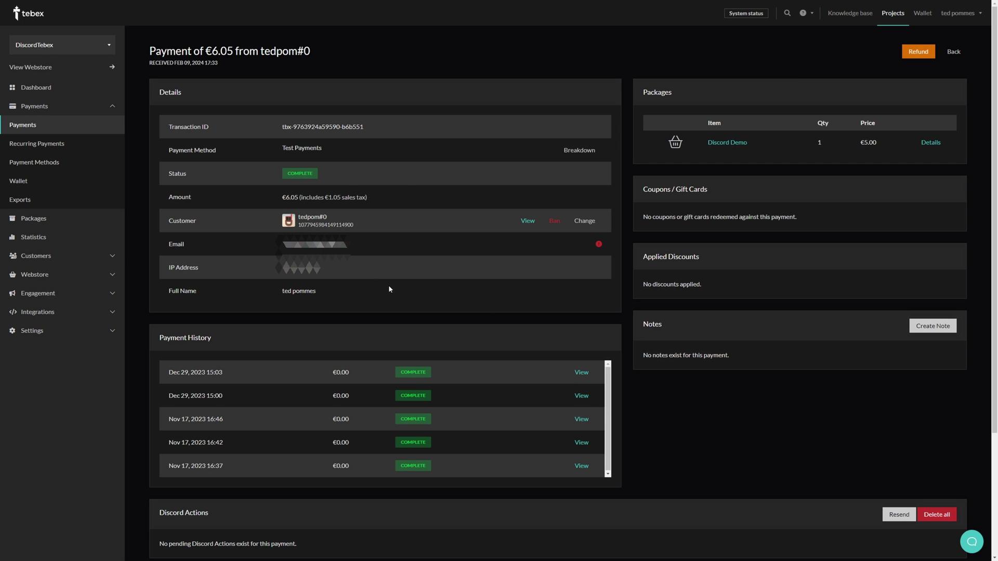
{"action": "scroll", "coordinate": [828, 362], "scroll_direction": "down", "scroll_amount": 3}
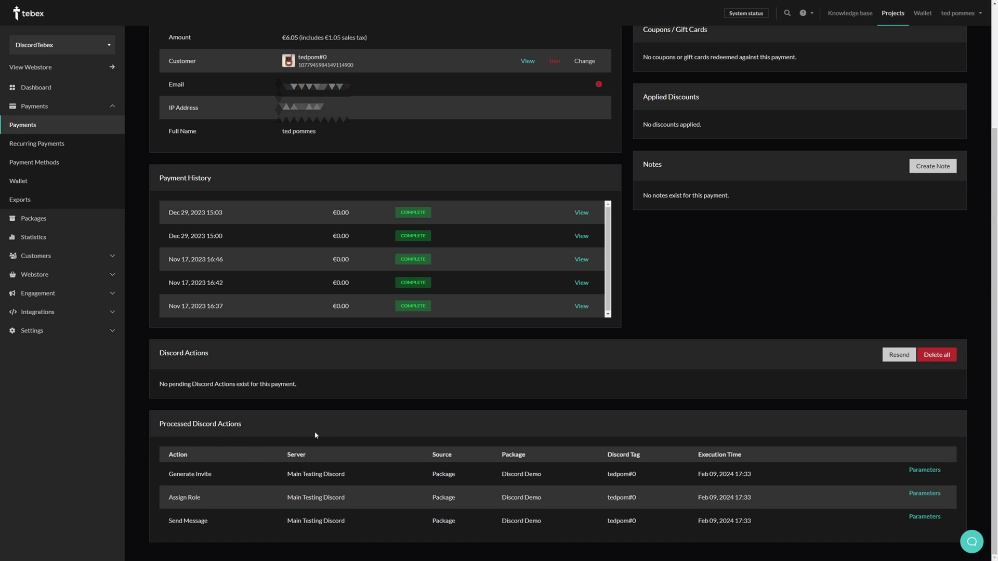
{"action": "left_click_drag", "start_coordinate": [265, 434], "coordinate": [189, 425]}
{"action": "scroll", "coordinate": [322, 419], "scroll_direction": "up", "scroll_amount": 3}
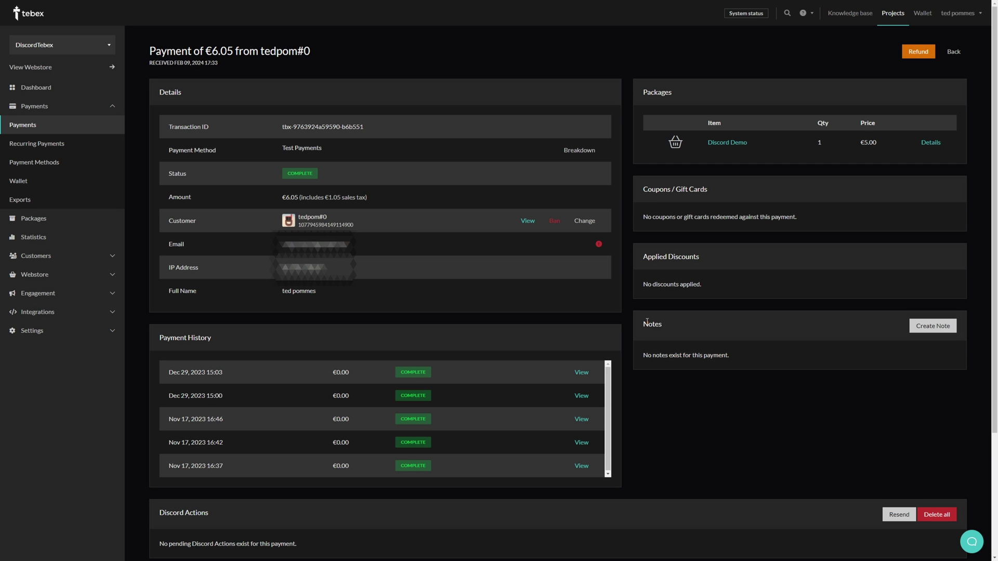
Step: Show the fee and amount breakdown for the €6.05 test payment
{"action": "double_click", "coordinate": [287, 148]}
{"action": "left_click", "coordinate": [332, 154]}
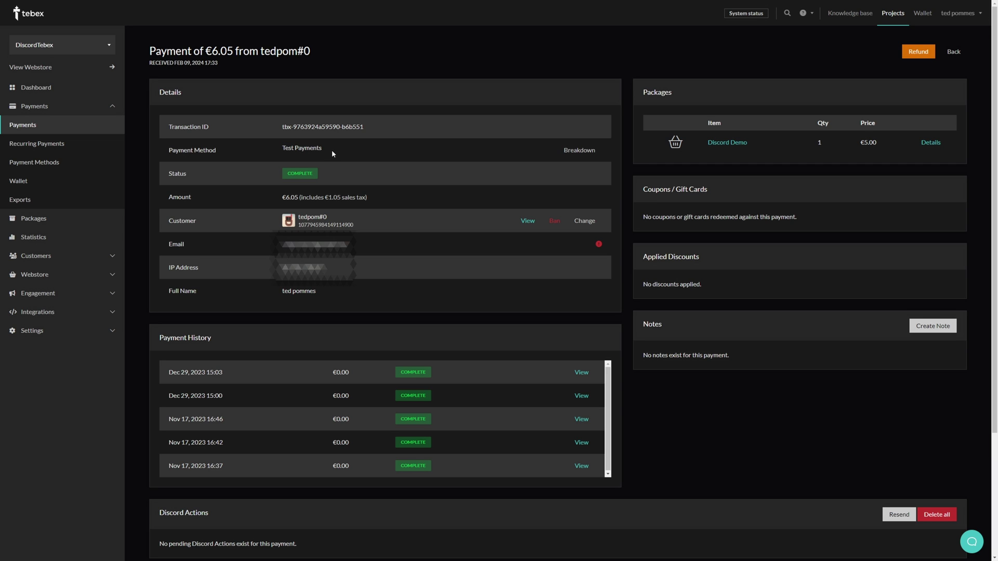
{"action": "left_click", "coordinate": [576, 152]}
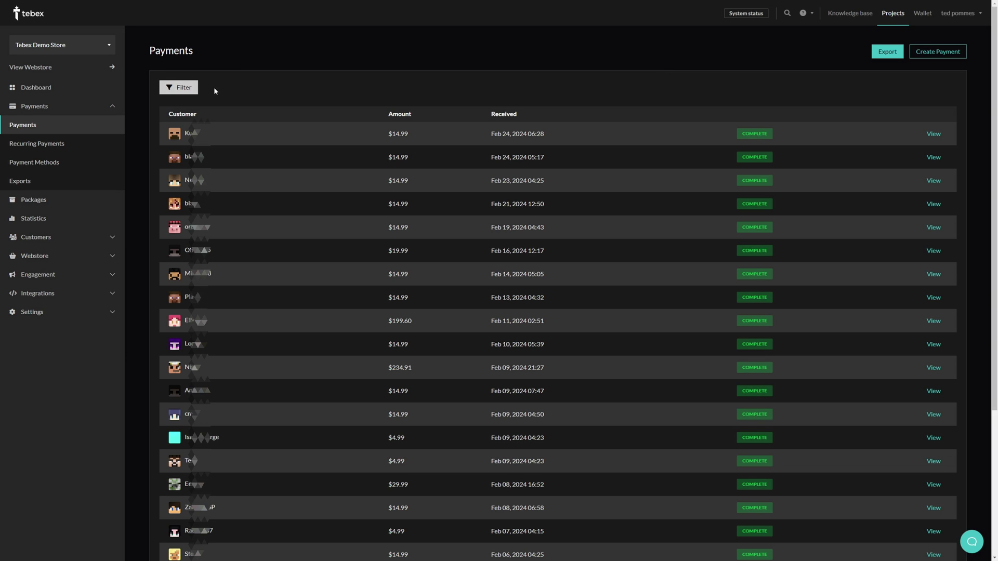
Step: Filter the payments by Amount 14.99
{"action": "left_click", "coordinate": [190, 91]}
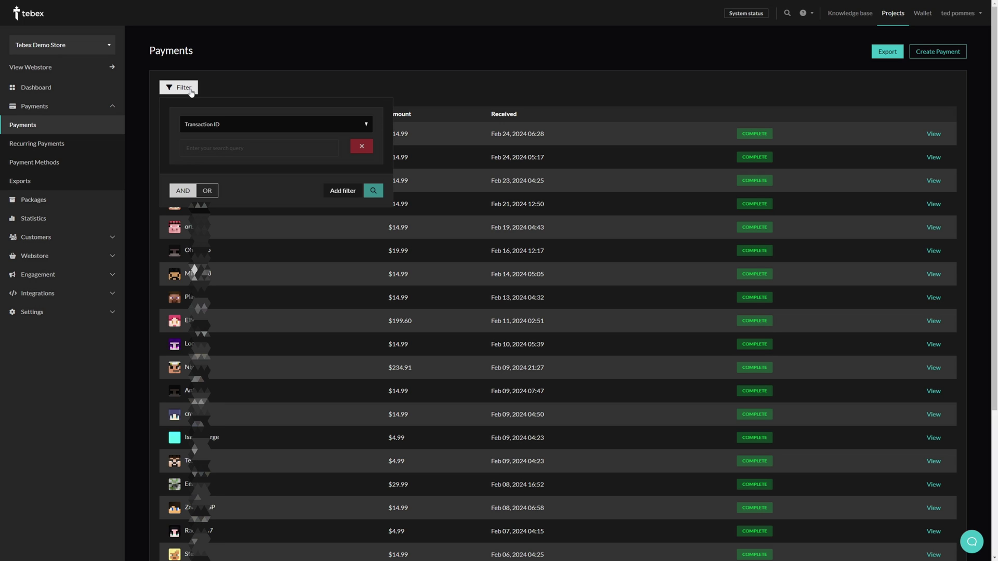
{"action": "left_click", "coordinate": [358, 124]}
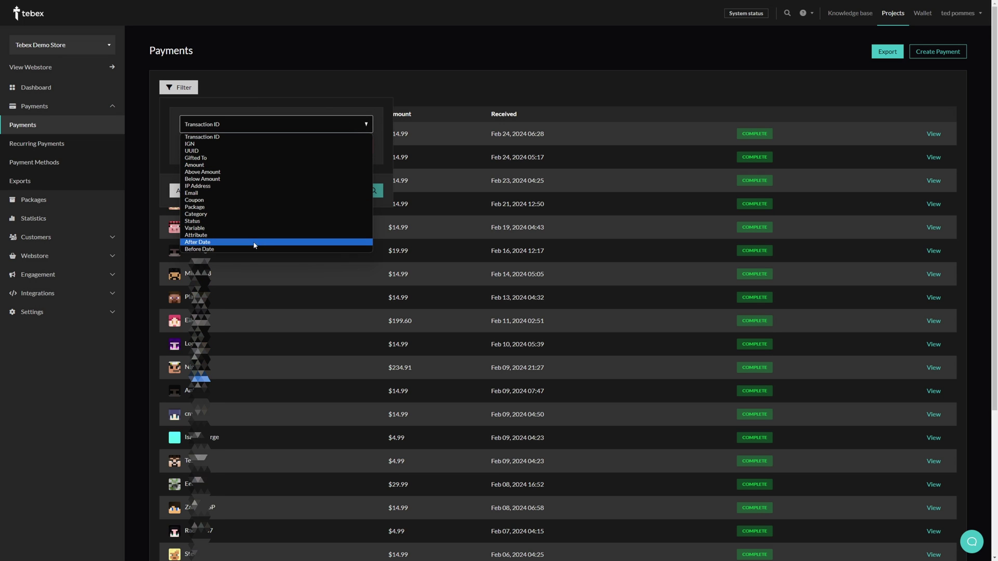
{"action": "left_click", "coordinate": [208, 165]}
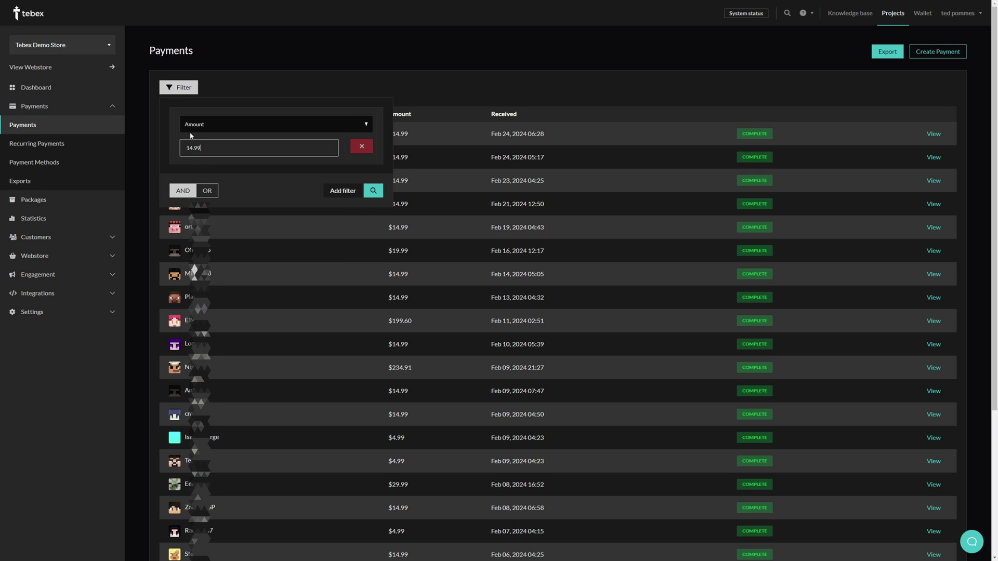
{"action": "left_click", "coordinate": [374, 190]}
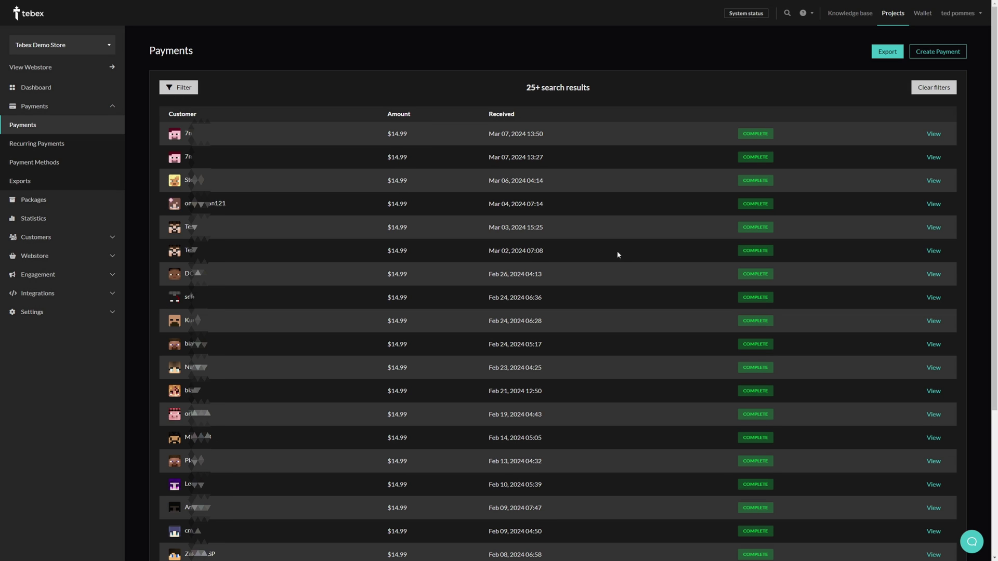
Step: Add an After Date 01 Mar 2024 filter and start a CSV export of the 6 results
{"action": "left_click", "coordinate": [182, 89]}
{"action": "left_click", "coordinate": [343, 193]}
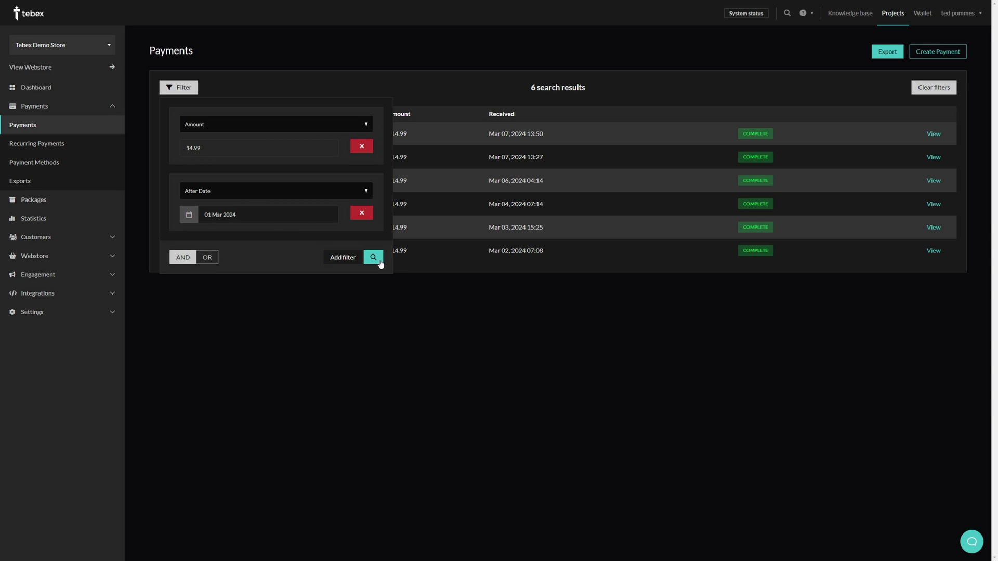
{"action": "left_click", "coordinate": [428, 282]}
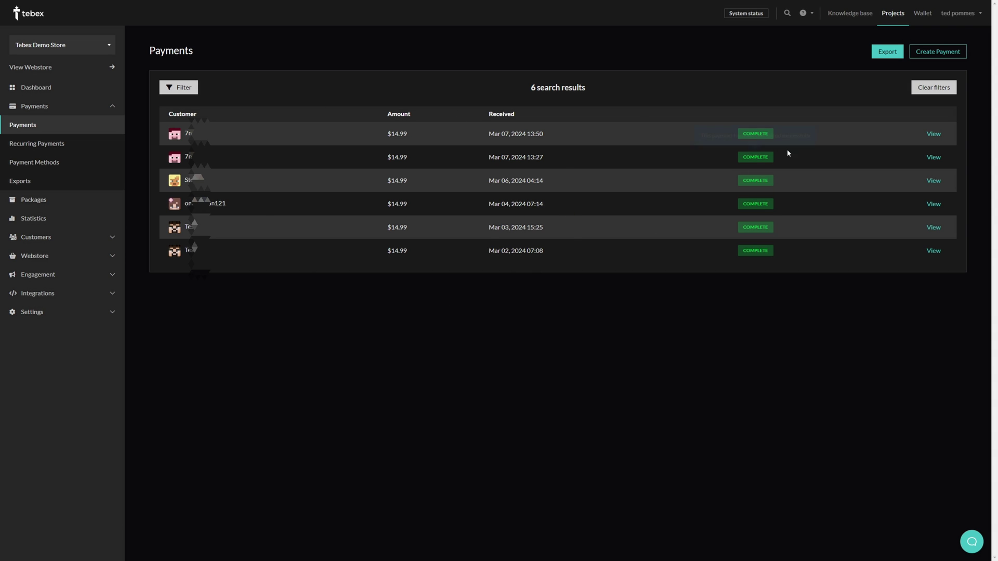
{"action": "left_click", "coordinate": [882, 55]}
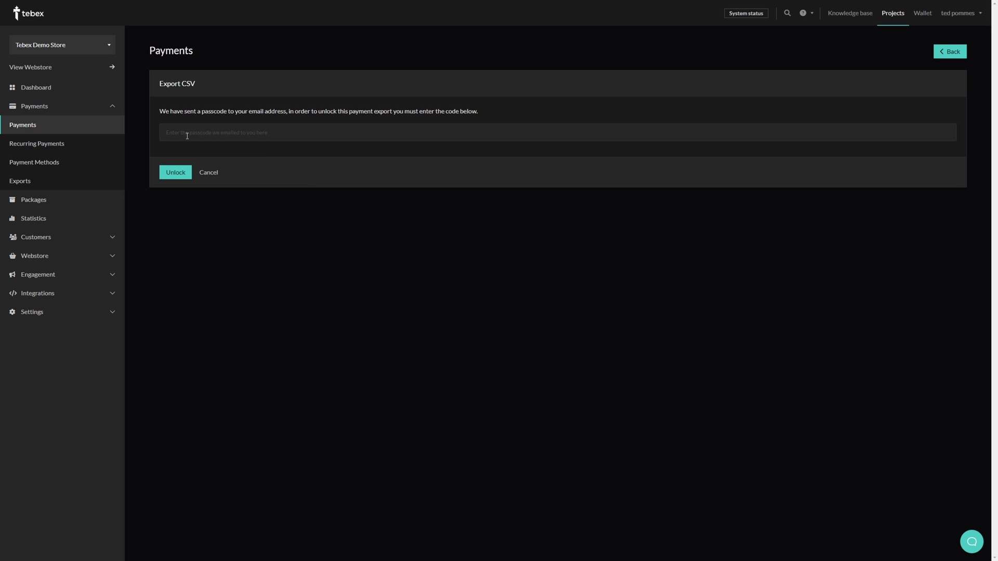
Step: Paste the emailed passcode and unlock the payments CSV export
{"action": "left_click", "coordinate": [186, 134]}
{"action": "key", "text": "ctrl+v"}
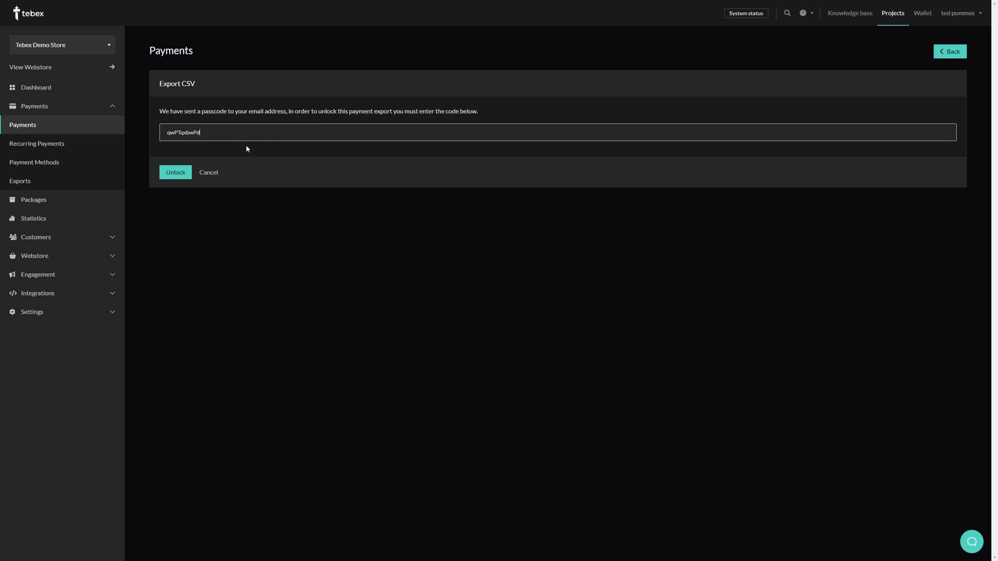
{"action": "left_click", "coordinate": [177, 175]}
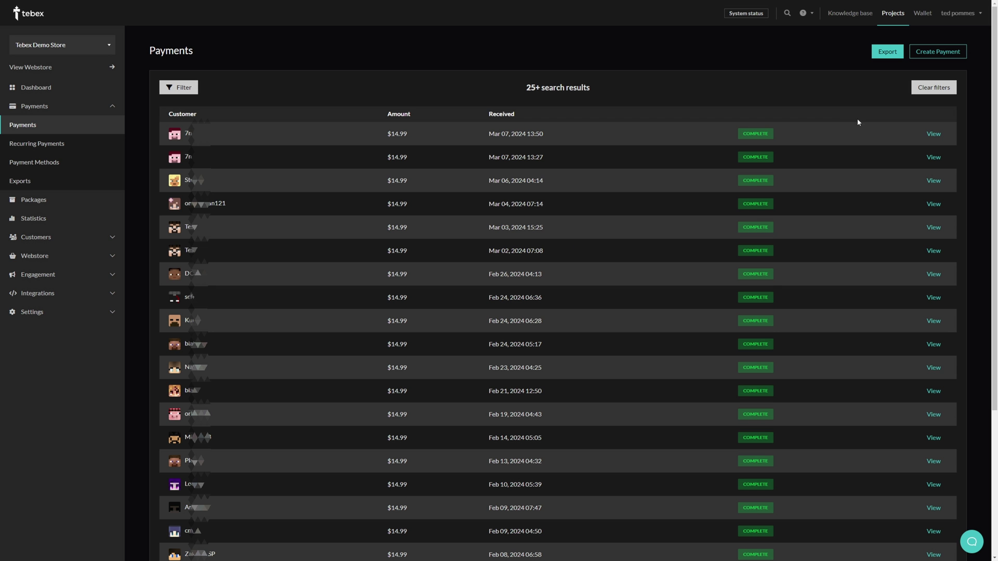
Step: Back on the filtered payments, add a filter row, toggle AND/OR, then open Recurring Payments
{"action": "key", "text": "alt+Left"}
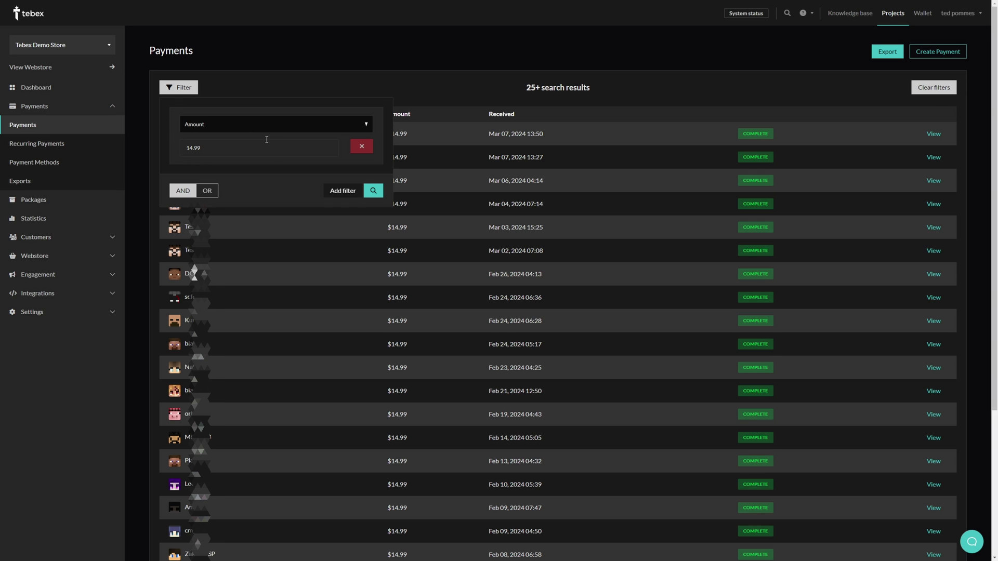
{"action": "left_click", "coordinate": [343, 190]}
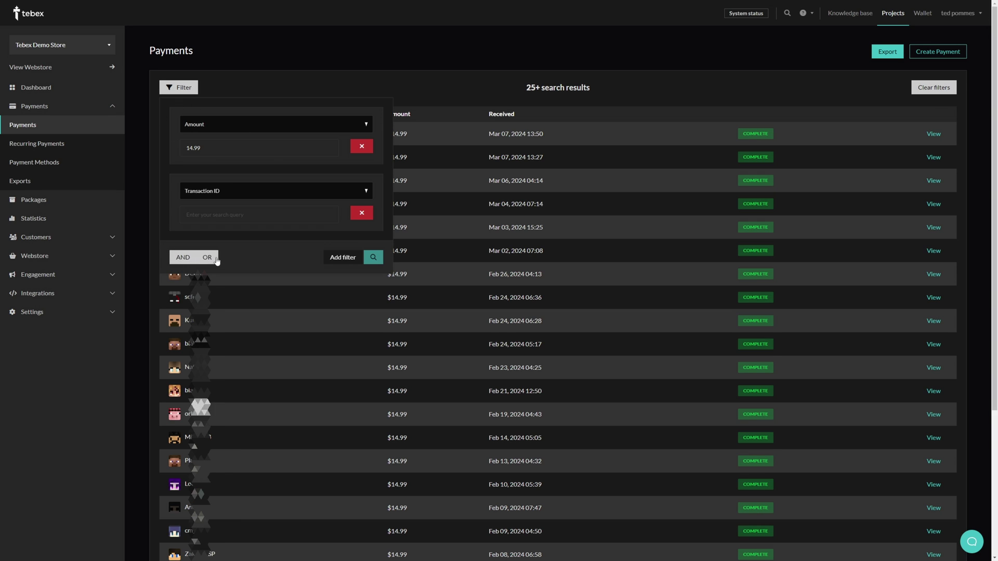
{"action": "left_click", "coordinate": [185, 258]}
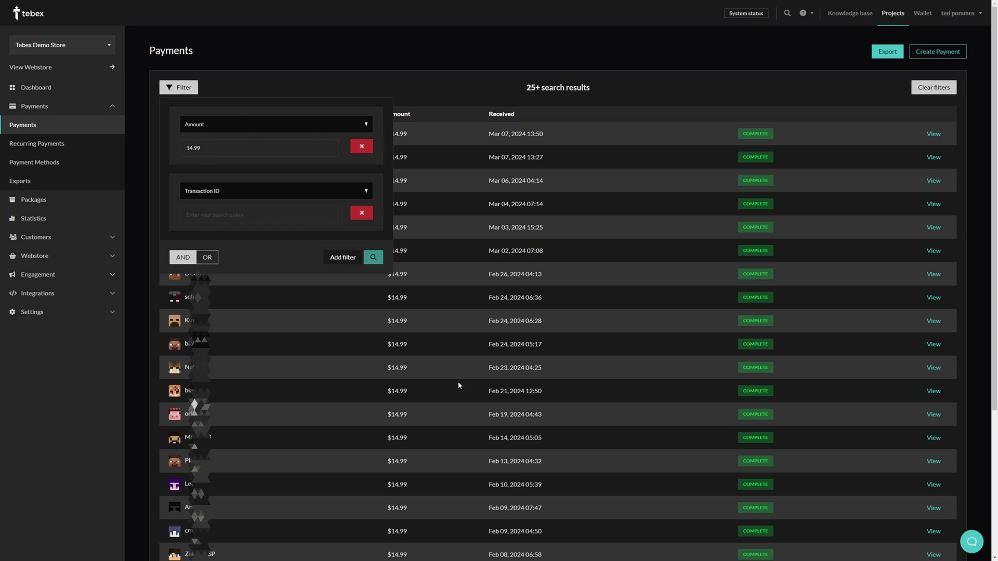
{"action": "left_click", "coordinate": [29, 147]}
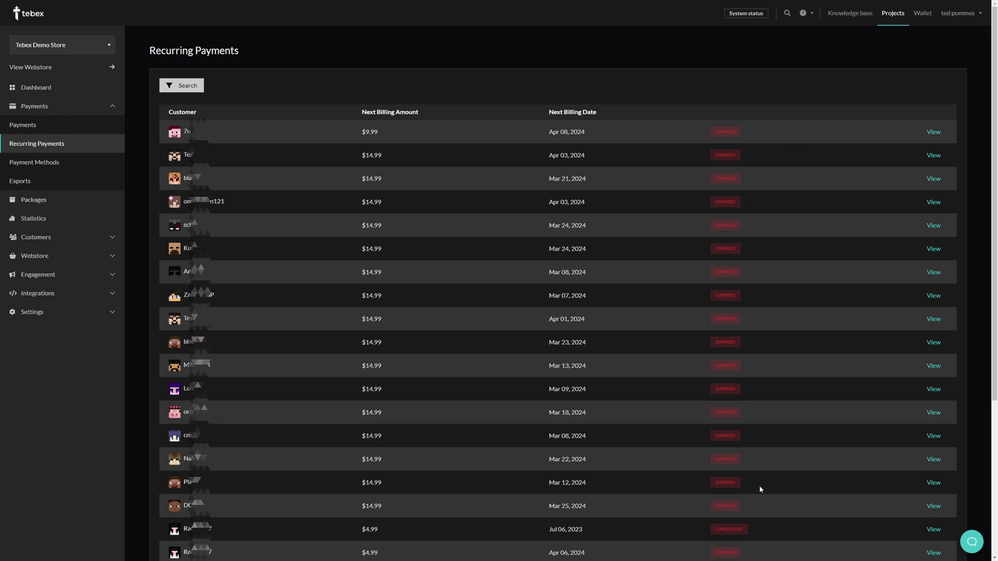
Step: Open an expired $14.99 recurring payment, then its charge from the payment history, and scroll through it
{"action": "left_click", "coordinate": [934, 155]}
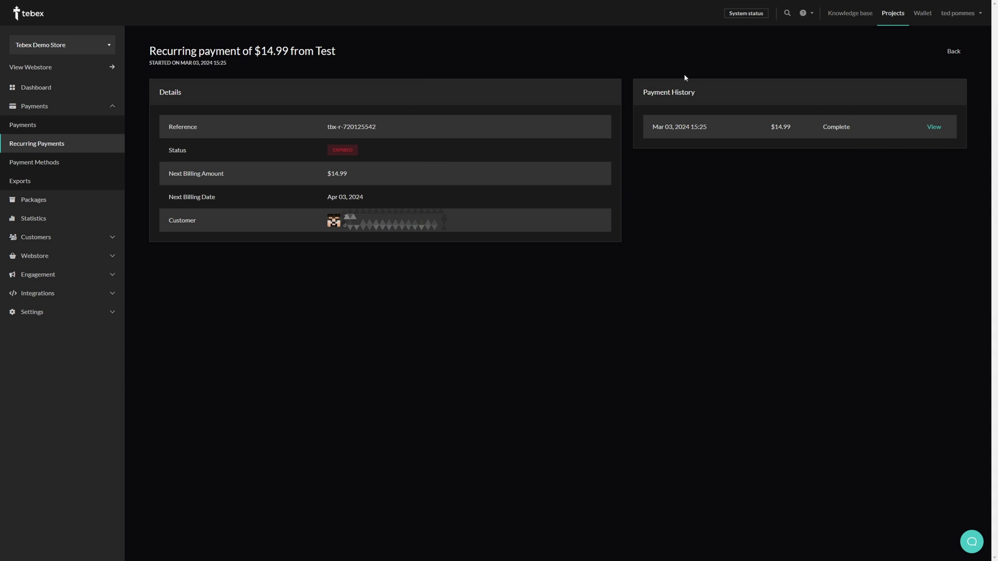
{"action": "left_click", "coordinate": [934, 128]}
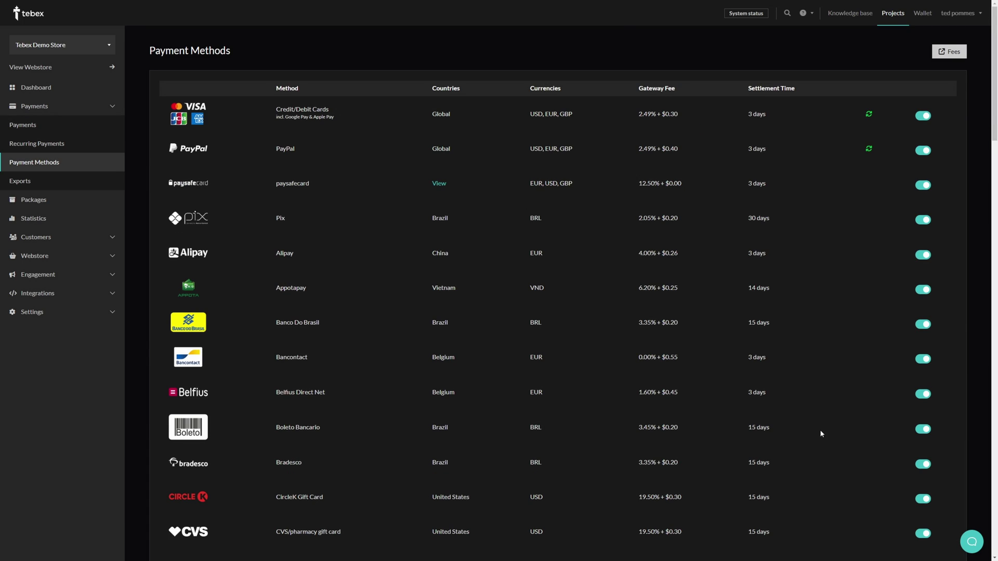
{"action": "scroll", "coordinate": [819, 429], "scroll_direction": "down", "scroll_amount": 15}
{"action": "scroll", "coordinate": [815, 445], "scroll_direction": "down", "scroll_amount": 15}
{"action": "scroll", "coordinate": [809, 448], "scroll_direction": "down", "scroll_amount": 5}
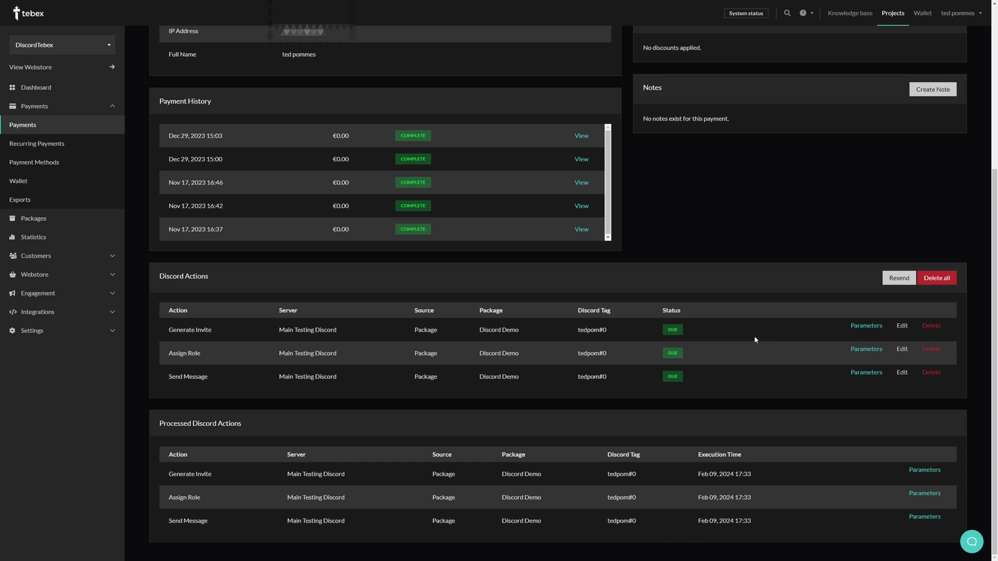
Step: Delete all of the payment's pending Discord actions
{"action": "left_click", "coordinate": [938, 279]}
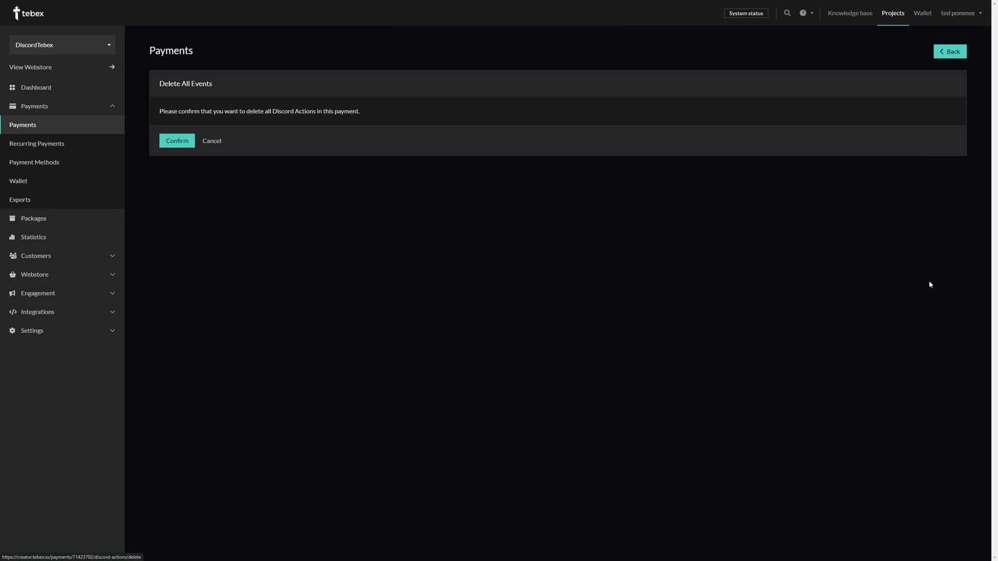
{"action": "left_click", "coordinate": [176, 141]}
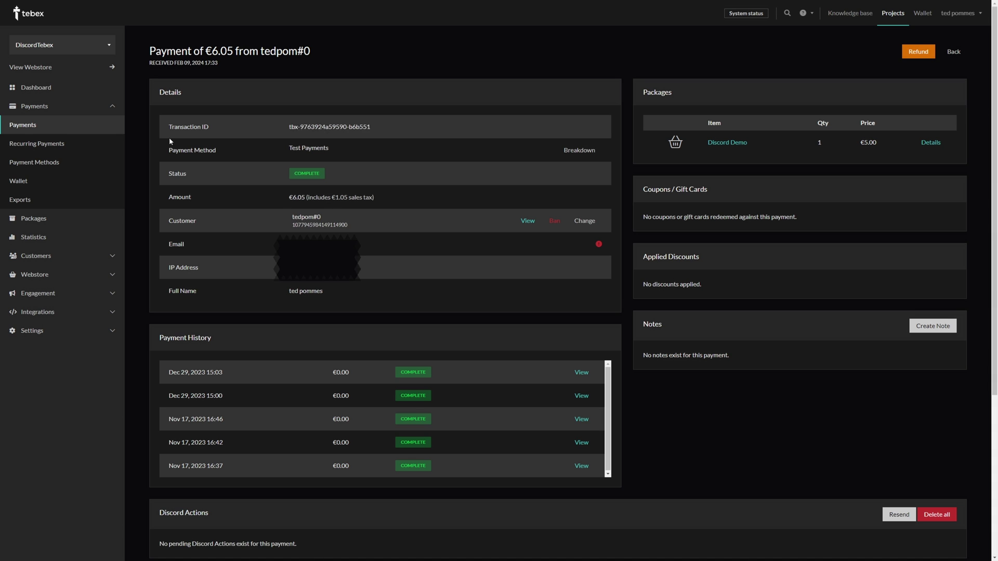
{"action": "scroll", "coordinate": [714, 352], "scroll_direction": "down", "scroll_amount": 1}
{"action": "scroll", "coordinate": [714, 351], "scroll_direction": "down", "scroll_amount": 4}
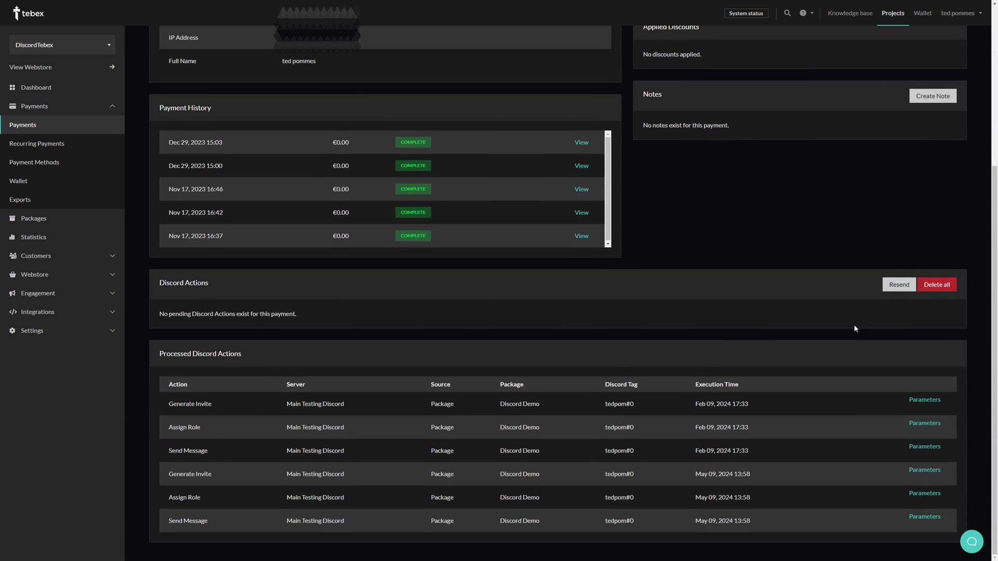
Step: Resend the Discord actions, then delete them all again
{"action": "left_click", "coordinate": [900, 285]}
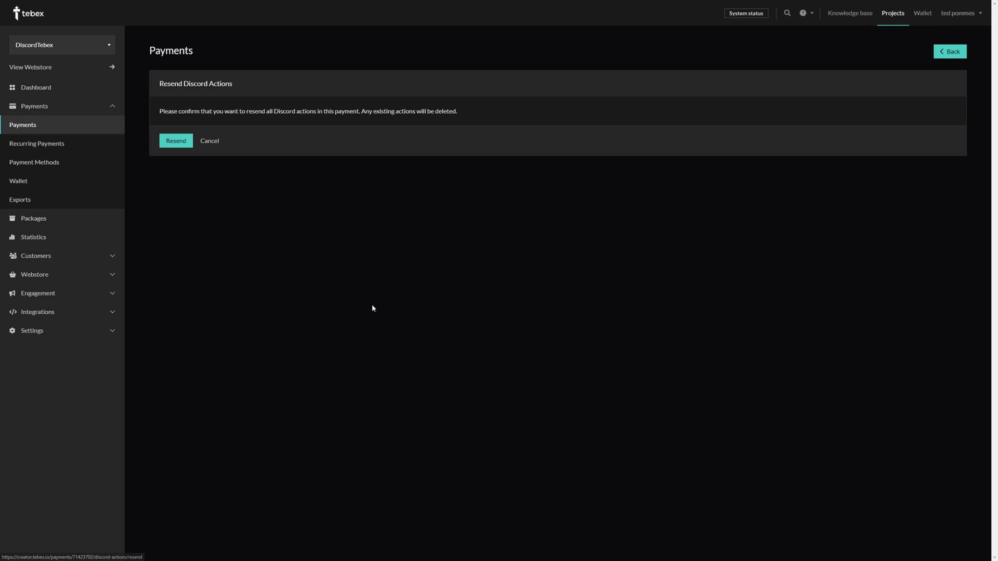
{"action": "key", "text": "alt+Left"}
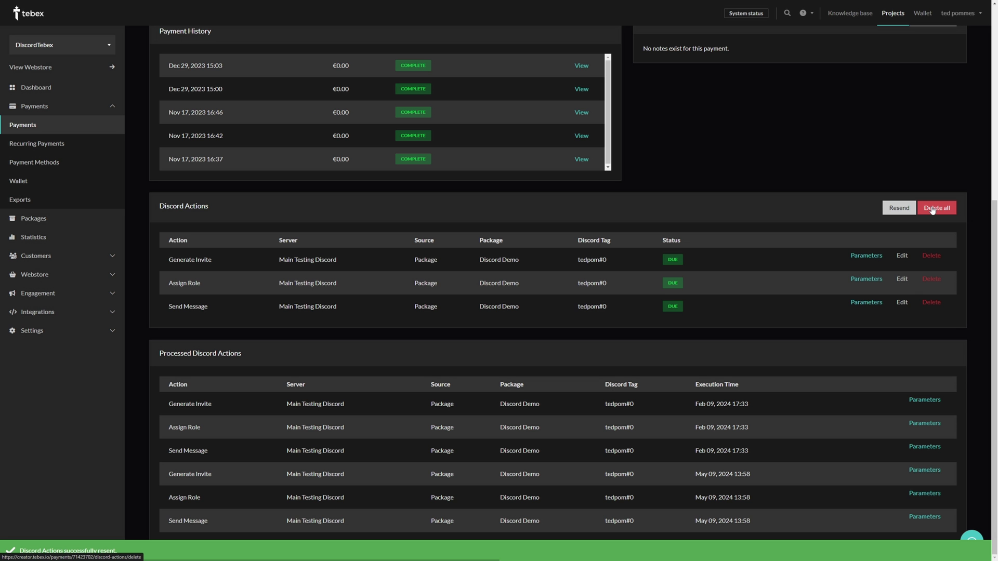
{"action": "left_click", "coordinate": [937, 207]}
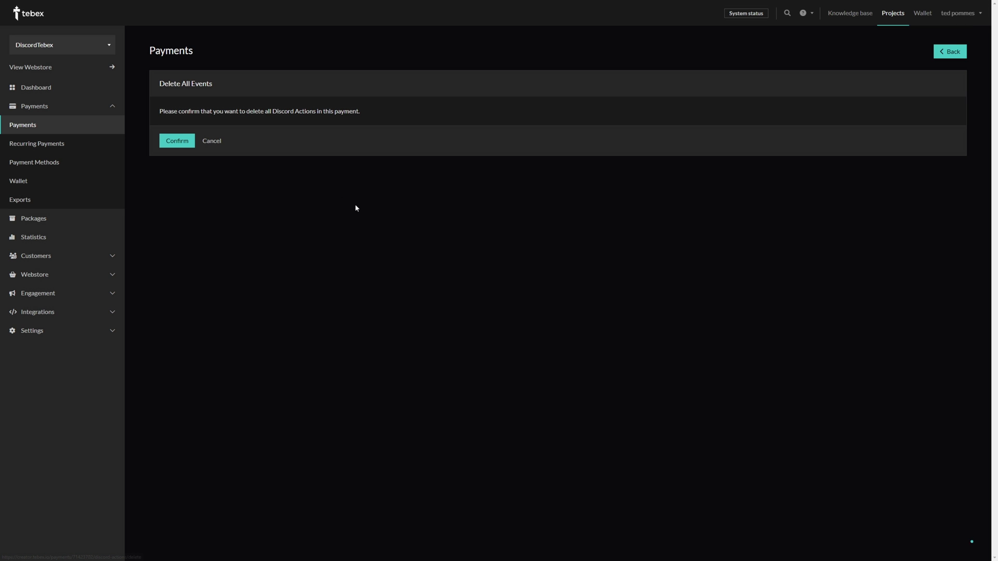
{"action": "left_click", "coordinate": [174, 141]}
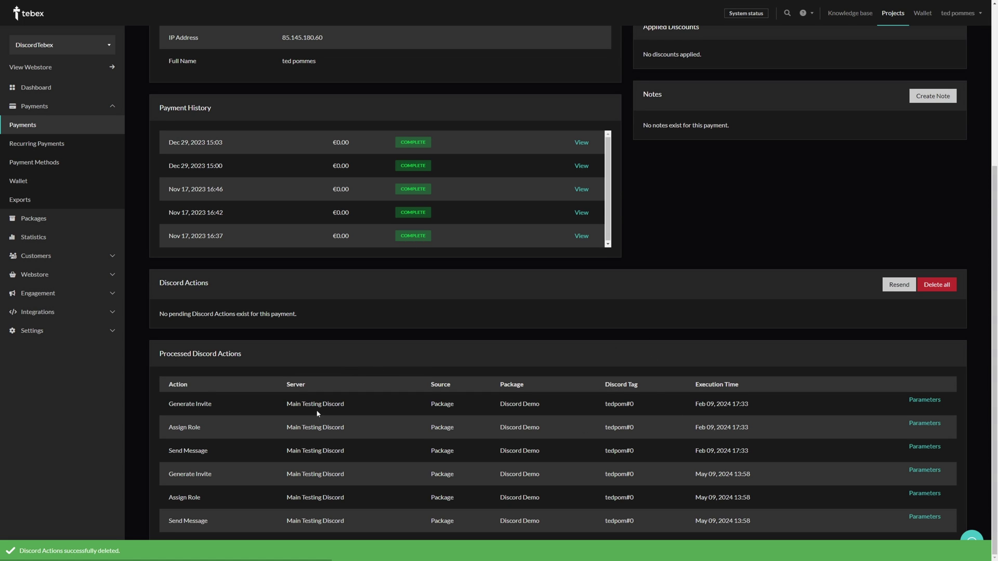
{"action": "left_click", "coordinate": [35, 162]}
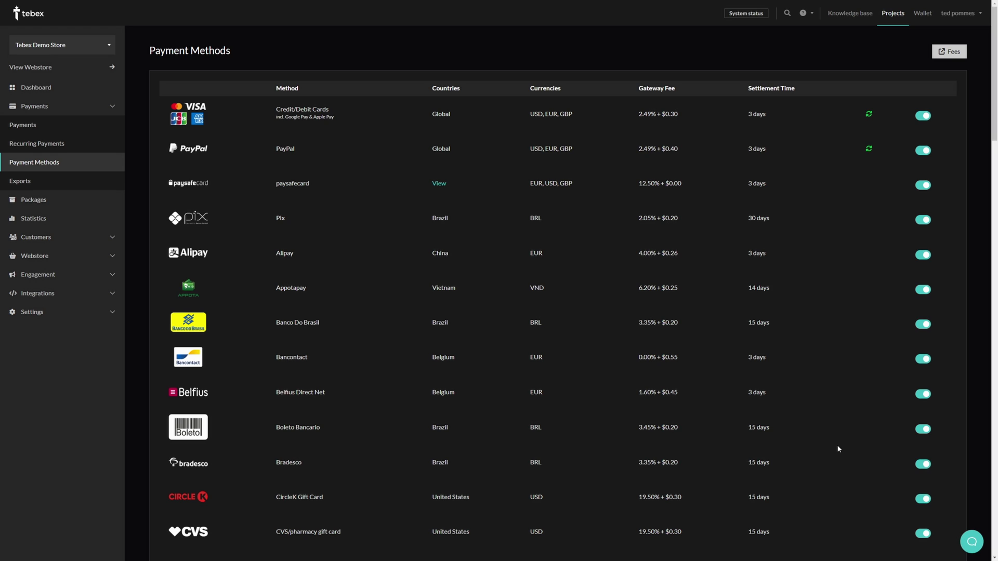
Step: Open the Tebex Checkout Fees documentation and scroll through its fee tables
{"action": "left_click", "coordinate": [949, 52]}
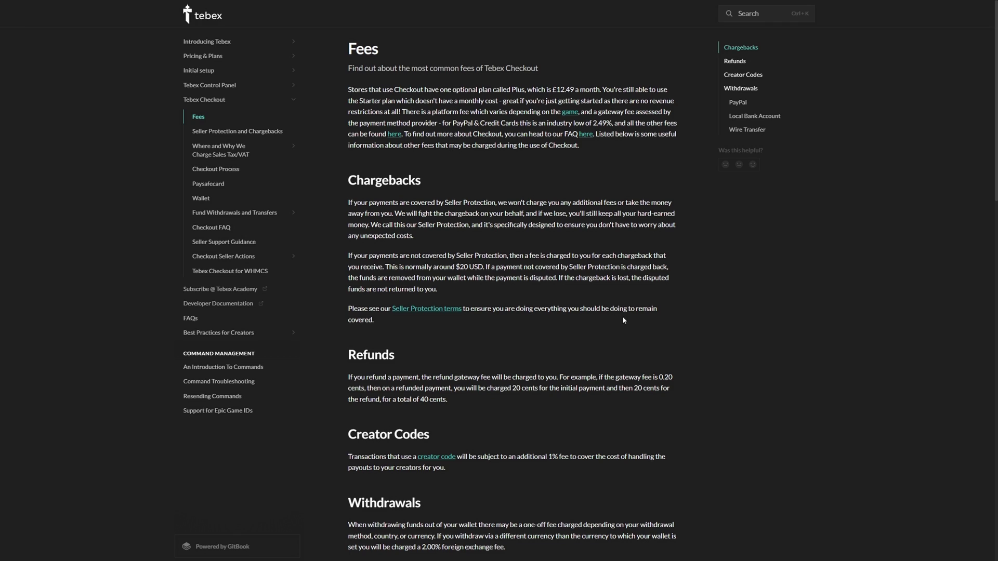
{"action": "scroll", "coordinate": [619, 316], "scroll_direction": "down", "scroll_amount": 8}
{"action": "scroll", "coordinate": [619, 314], "scroll_direction": "down", "scroll_amount": 3}
{"action": "scroll", "coordinate": [697, 400], "scroll_direction": "up", "scroll_amount": 10}
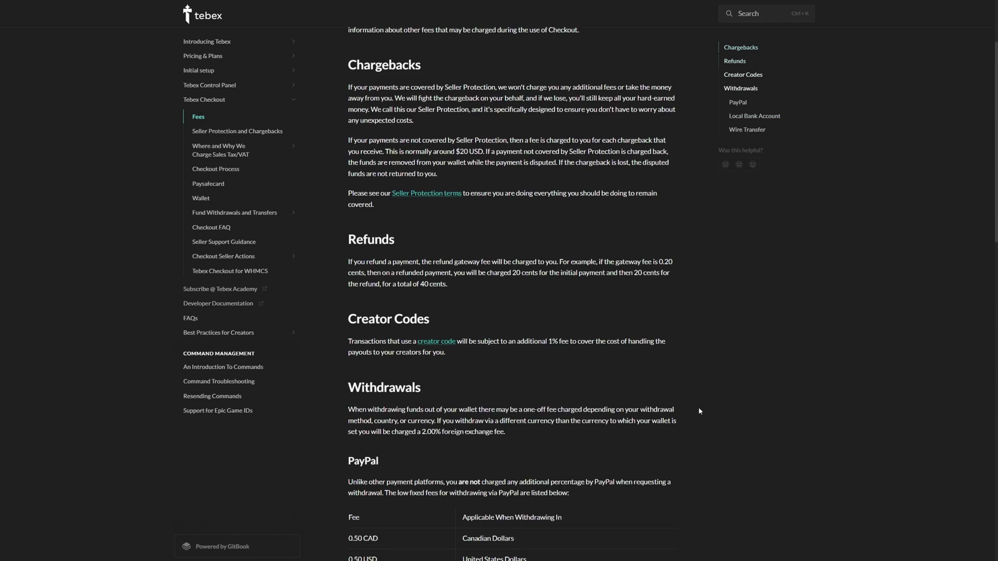